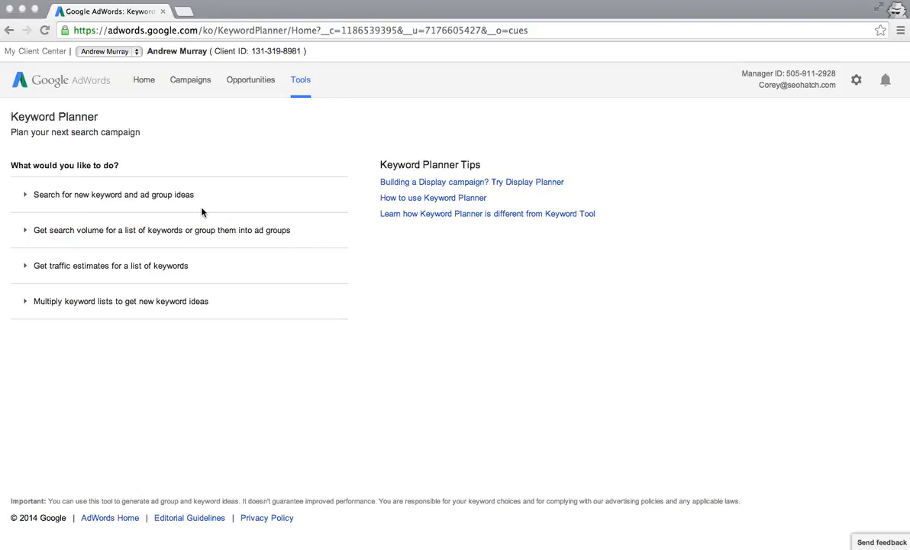
- Start a search for new keyword and ad group ideas using red nike, blue nike, adidas and new balance running shoes as products
click(172, 196)
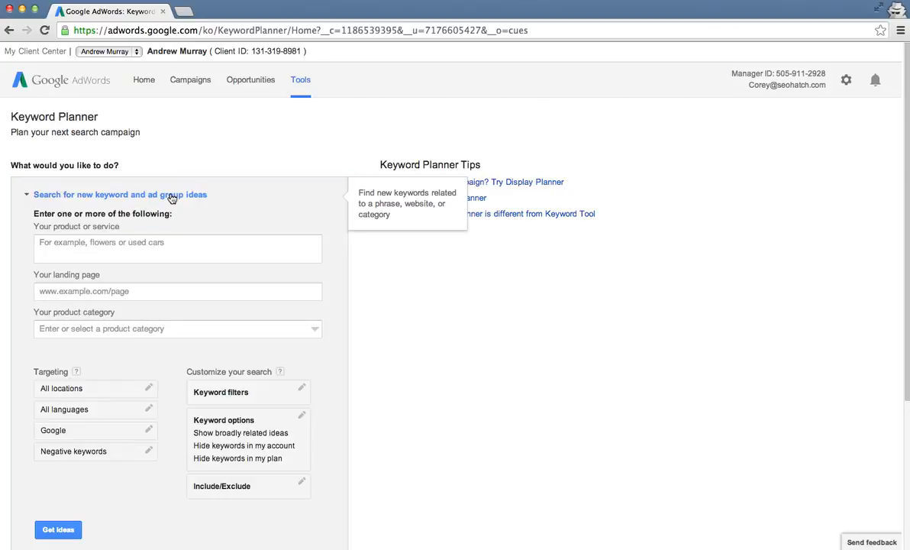
click(145, 254)
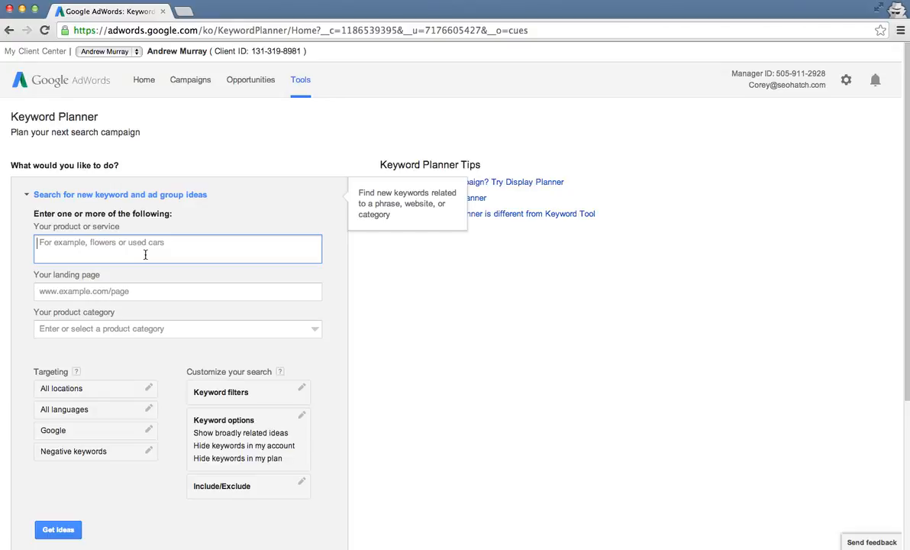
key(super+v)
scroll(145, 254, up, 3)
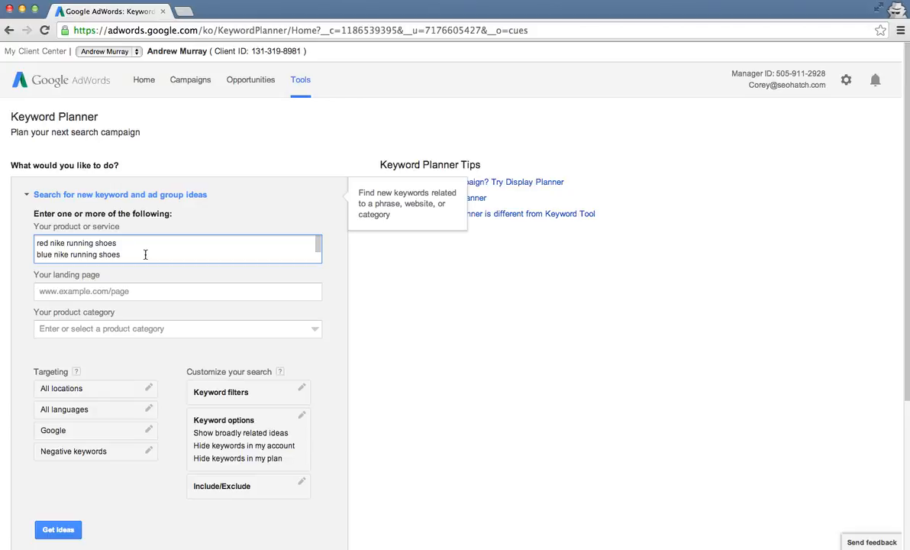
scroll(145, 255, down, 3)
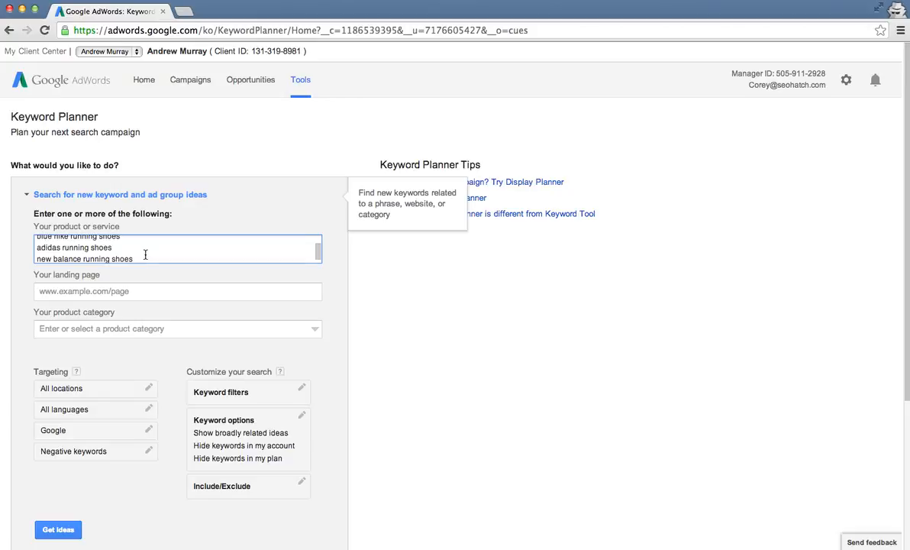
- Set the product category to Athletic Shoes within Apparel > Footwear
click(313, 329)
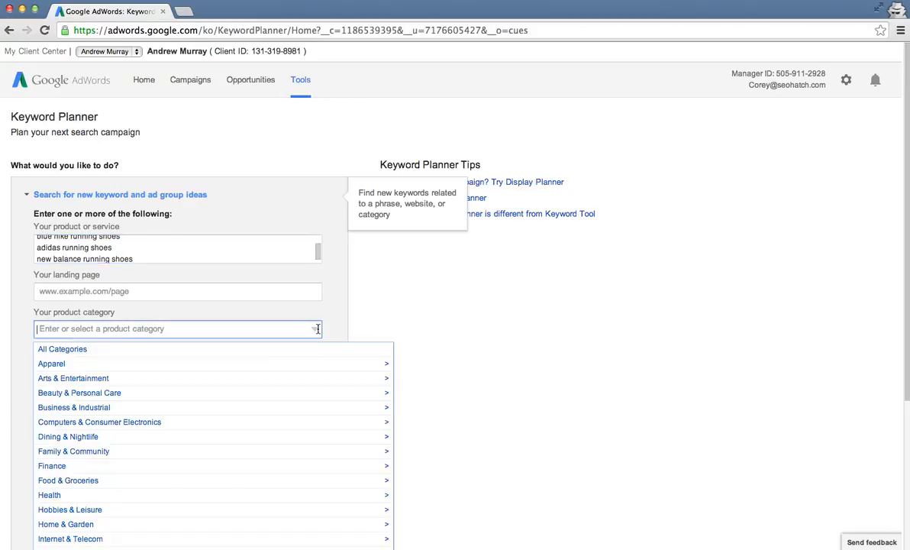
click(231, 369)
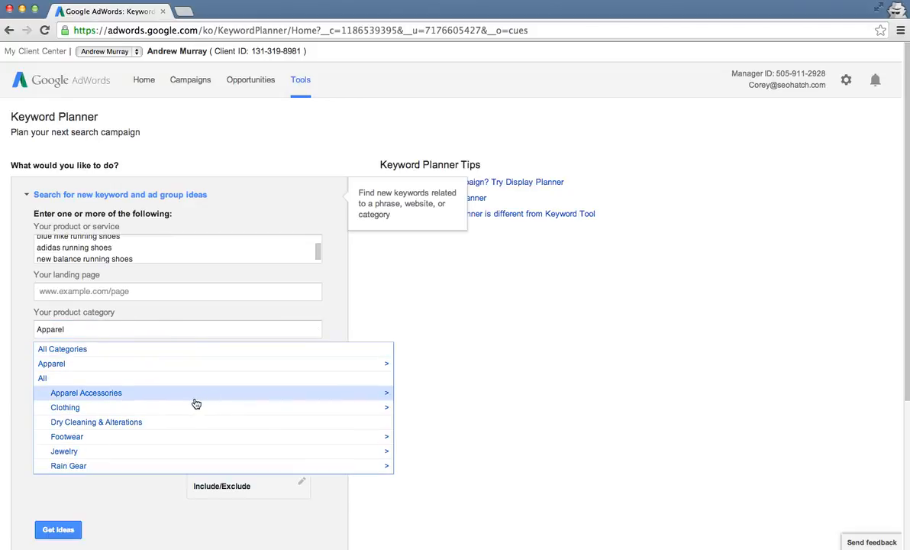
click(172, 437)
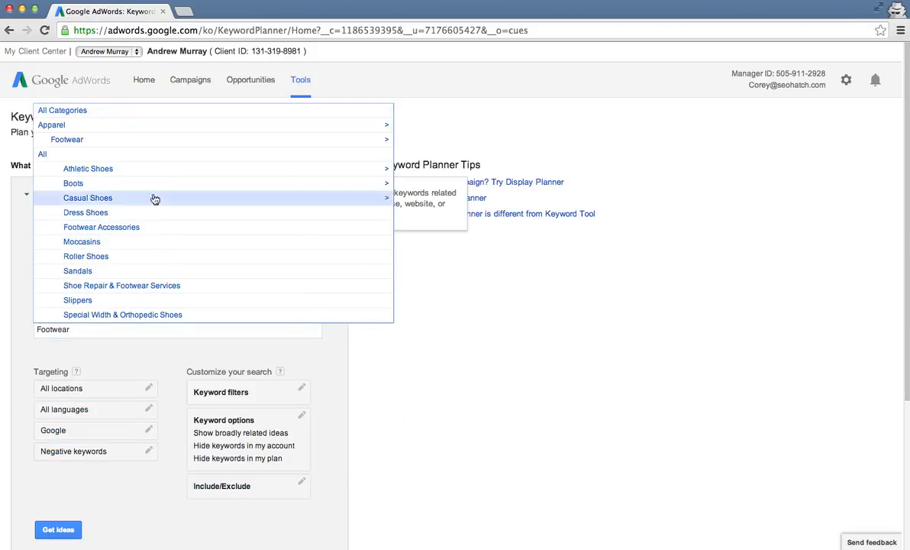
click(135, 169)
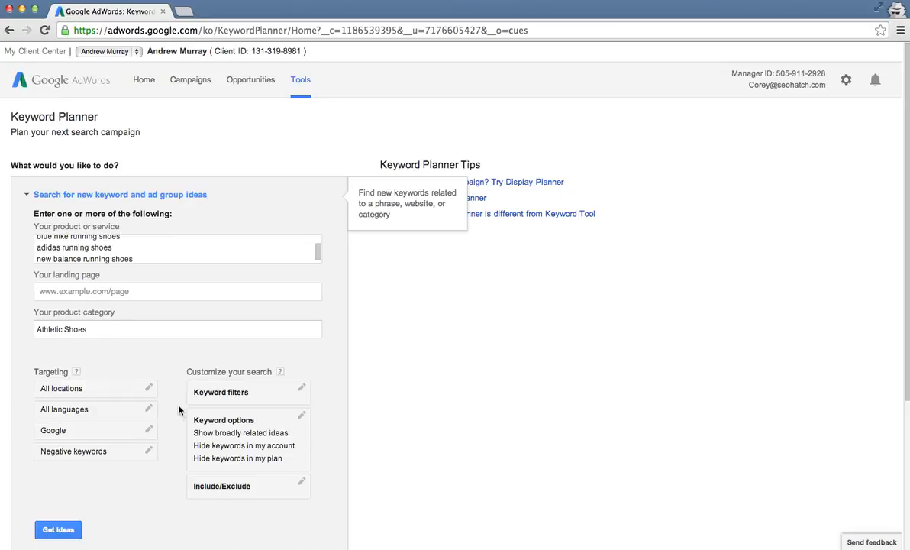
- Examine the available keyword filters, including the comparison options for suggested bid
scroll(153, 357, down, 2)
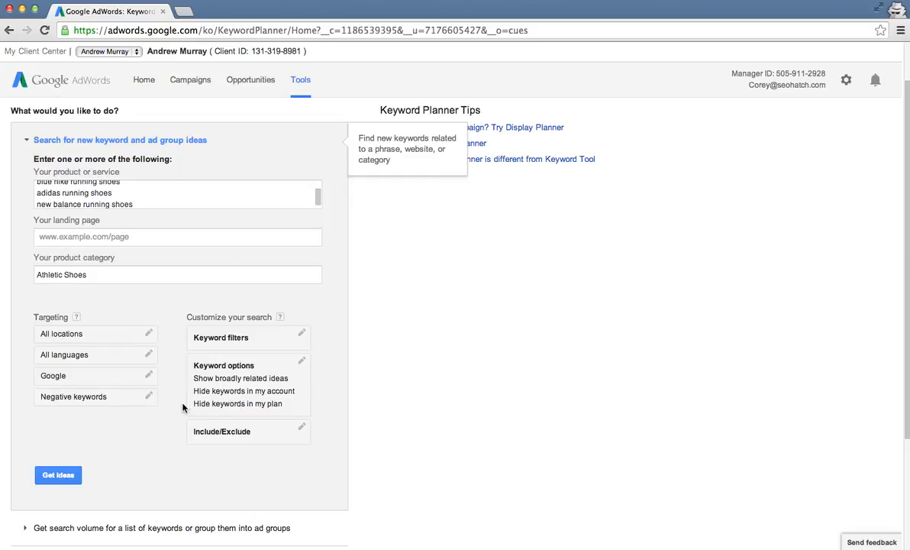
click(220, 340)
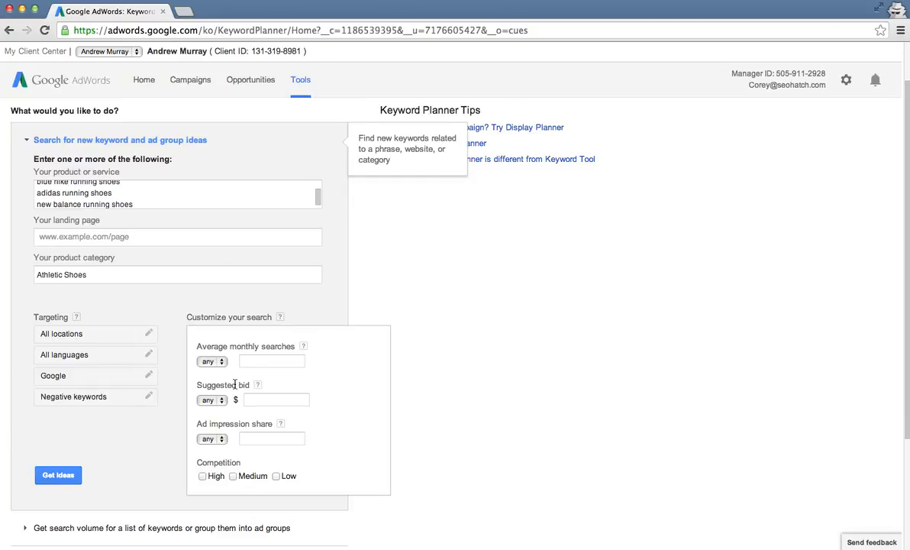
click(216, 400)
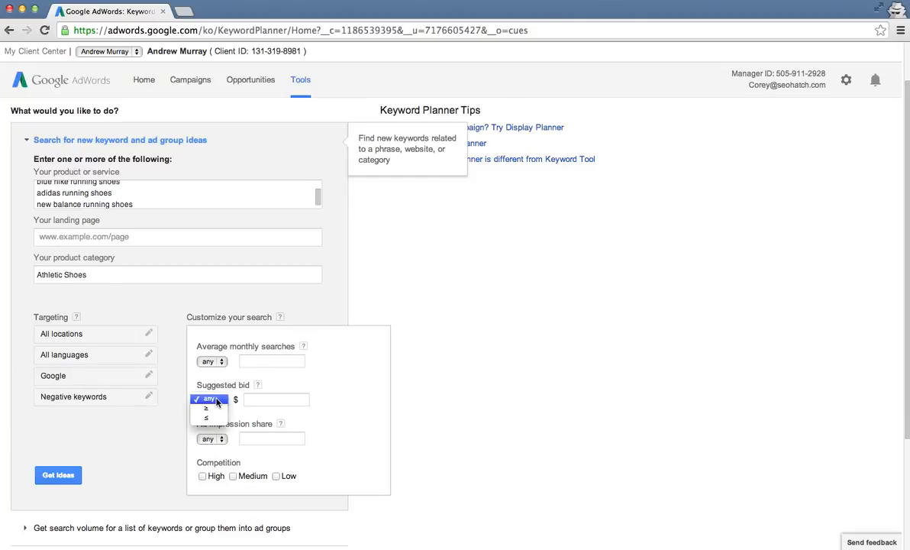
click(242, 436)
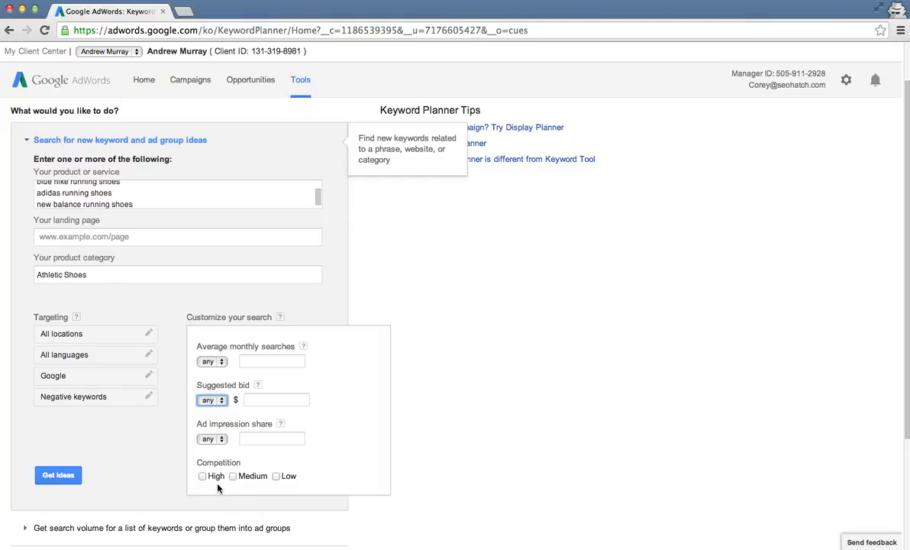
click(149, 457)
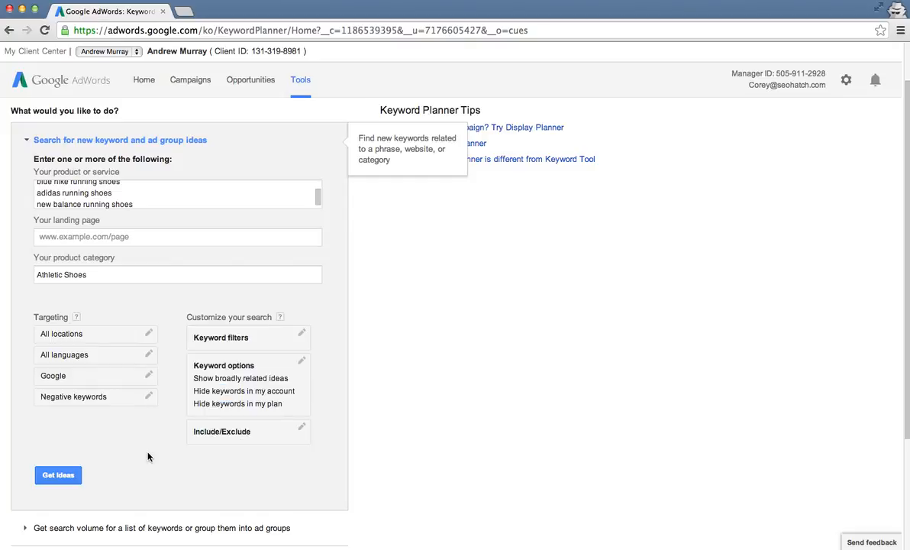
- Get ideas and add "new balance mens running shoes", "mens new balance running shoes" and "new balance shoes for men" from Balance Mens to the plan
click(58, 475)
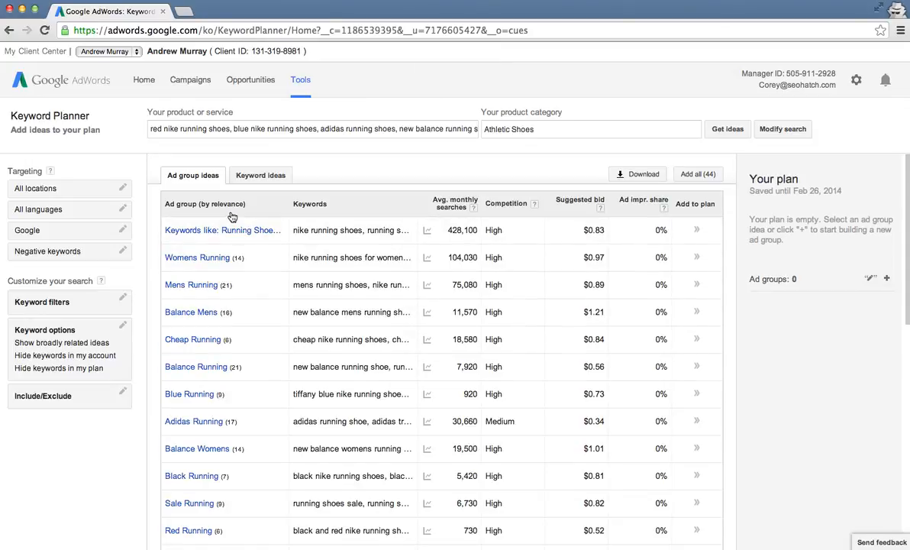
click(180, 313)
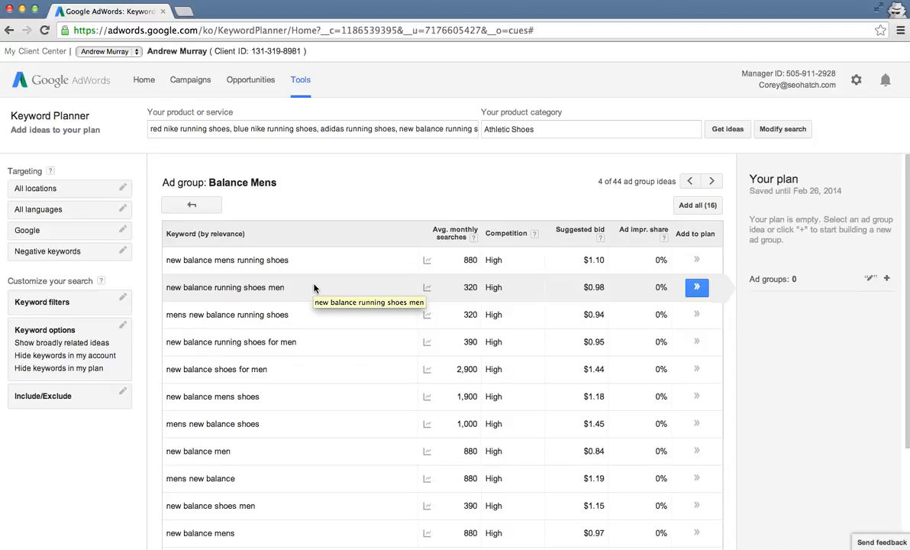
scroll(314, 288, down, 1)
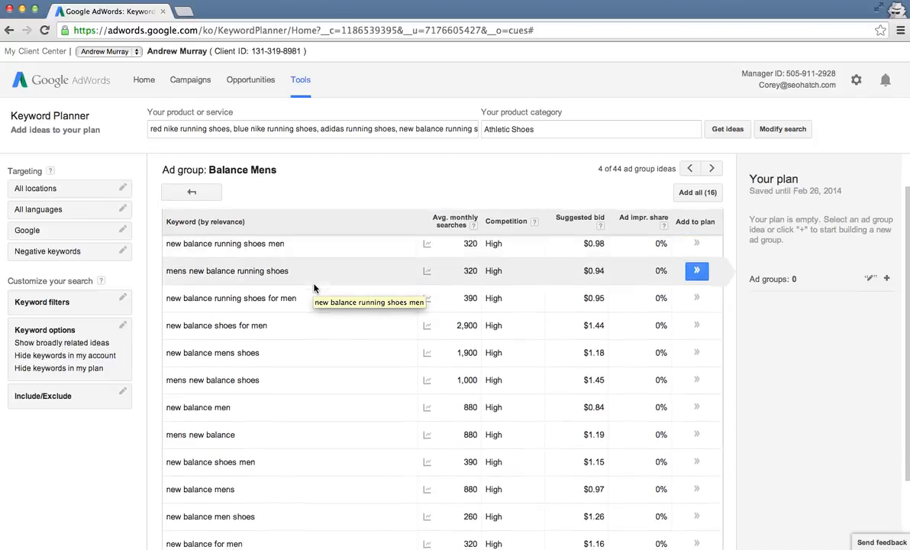
scroll(313, 288, up, 1)
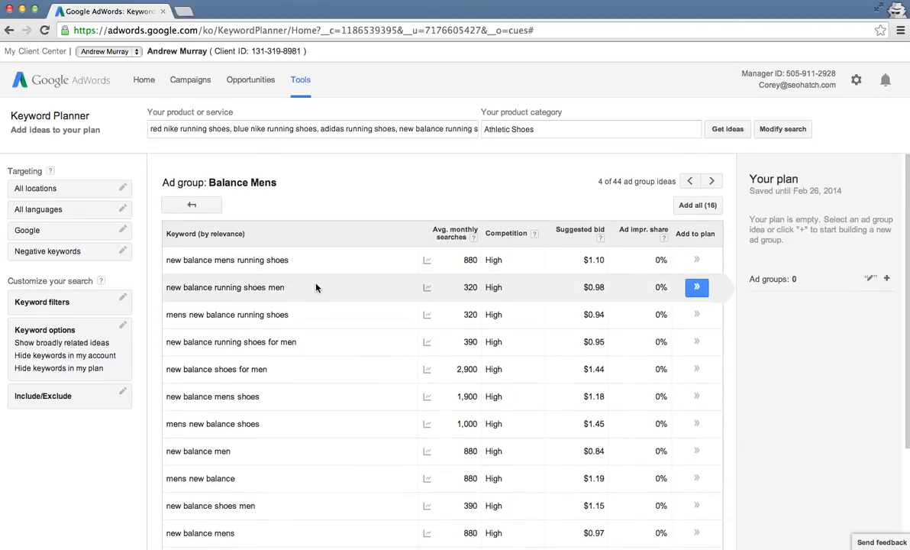
click(700, 261)
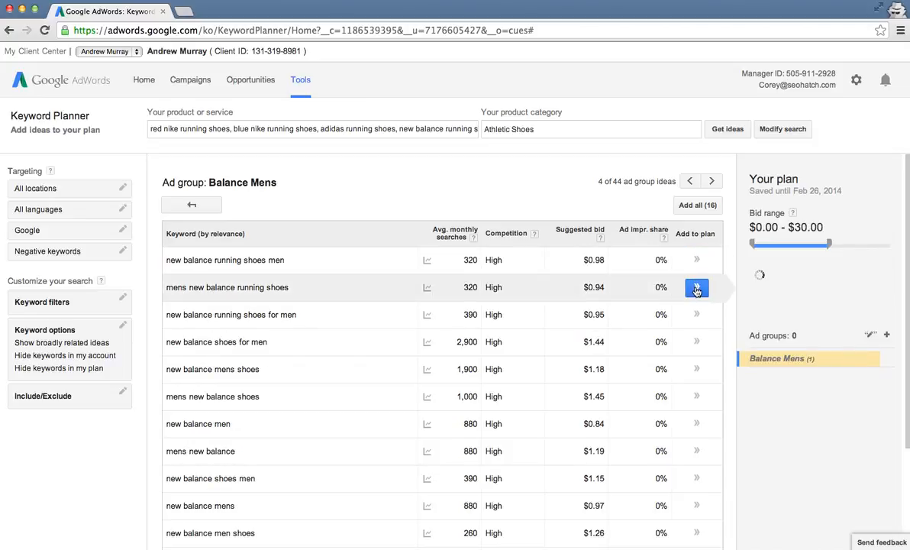
click(697, 288)
click(697, 315)
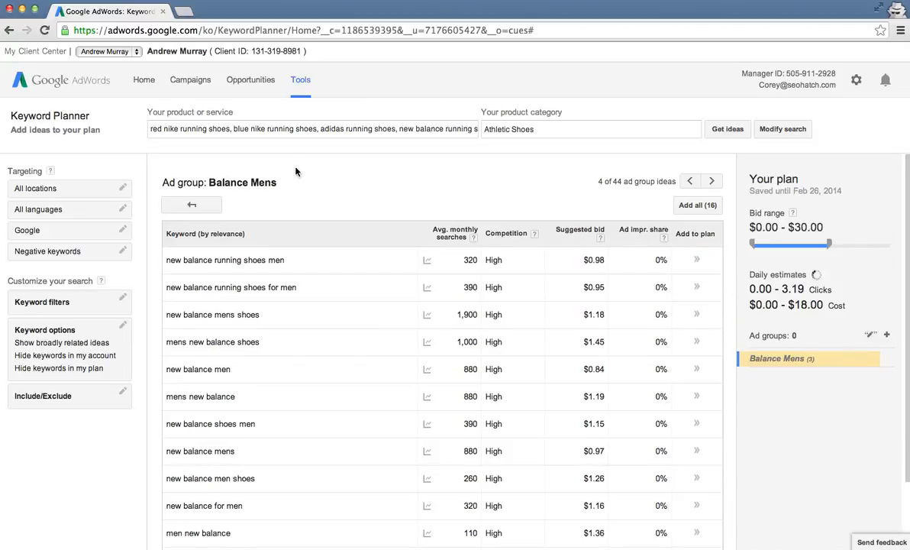
- Add "light blue nike running shoes" and "bright blue nike running shoes" from the Blue Running ad group to the plan
click(198, 207)
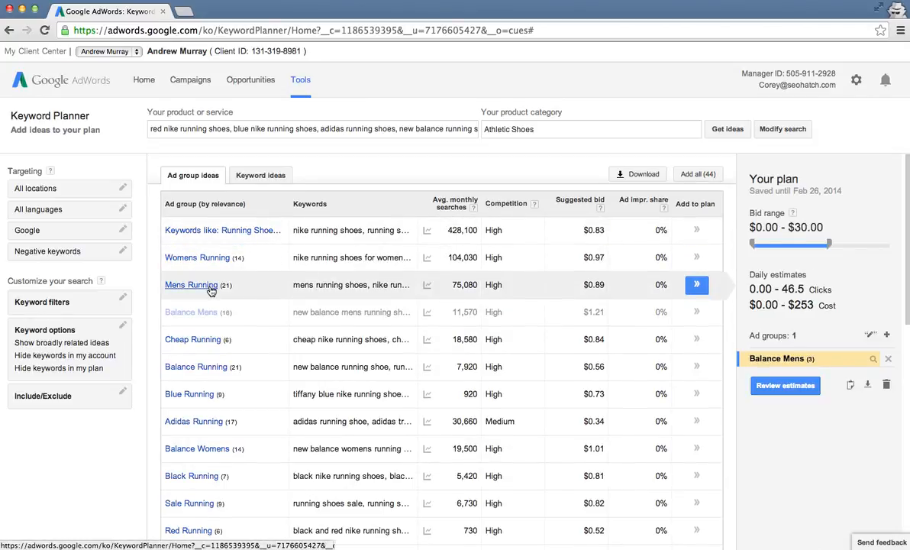
click(189, 394)
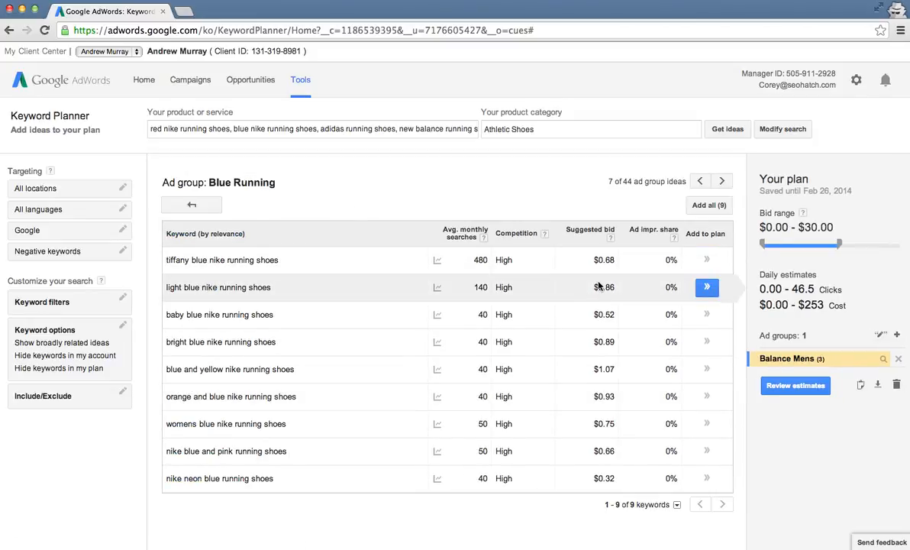
click(707, 289)
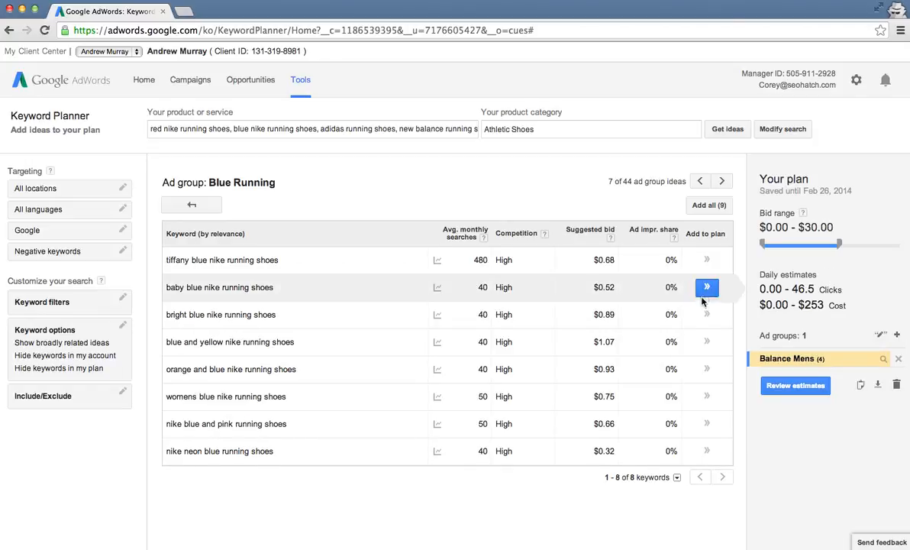
click(706, 317)
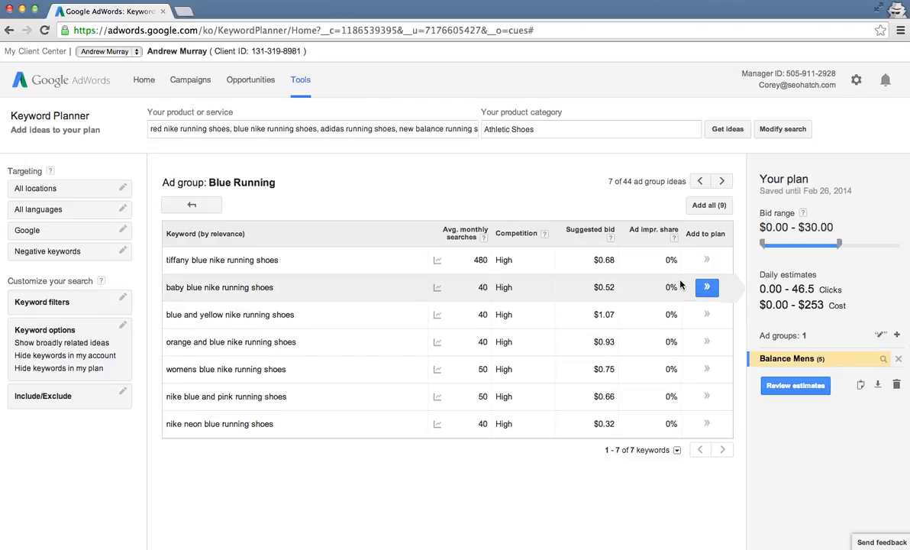
- Add "new balance womens running shoes" from the individual keyword ideas to the plan
click(192, 206)
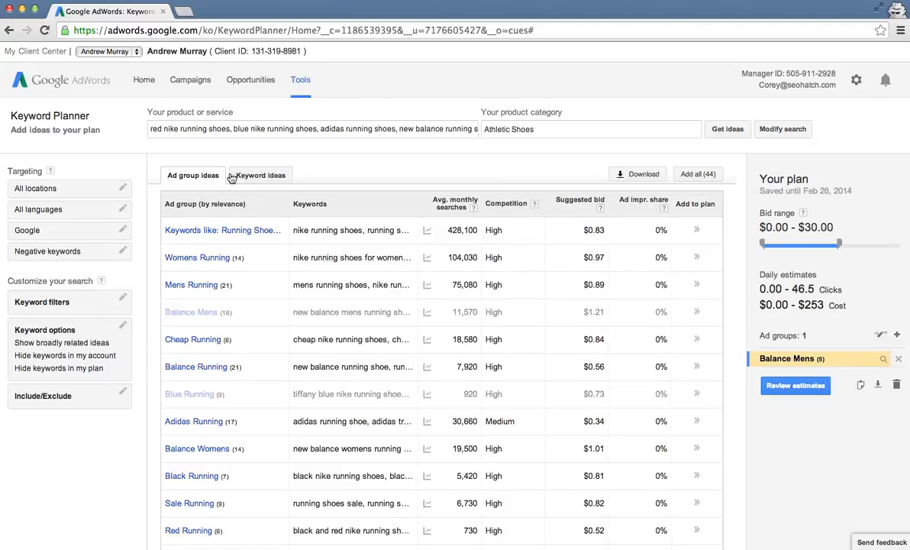
click(240, 177)
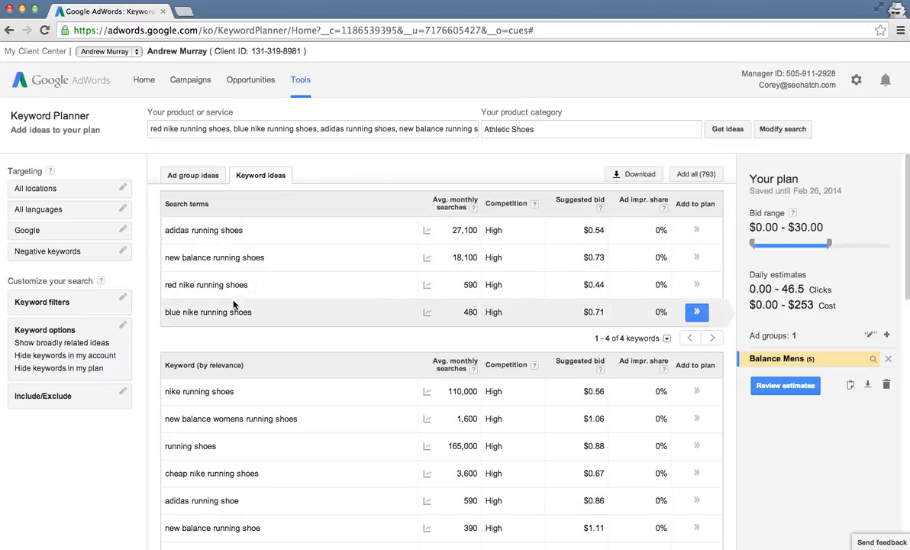
scroll(429, 260, down, 1)
mouse_move(429, 260)
click(697, 418)
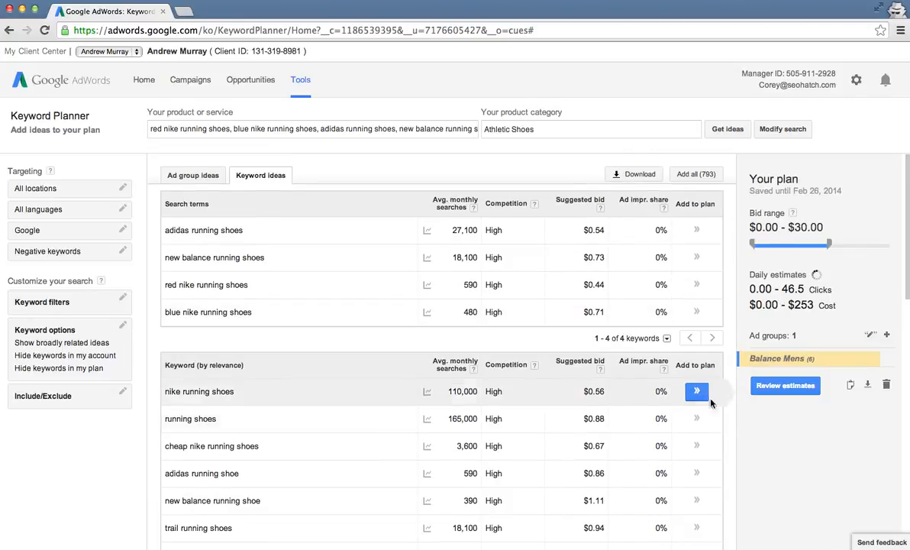
- Review the plan's estimates and get detailed estimates for a daily budget of $30
click(785, 386)
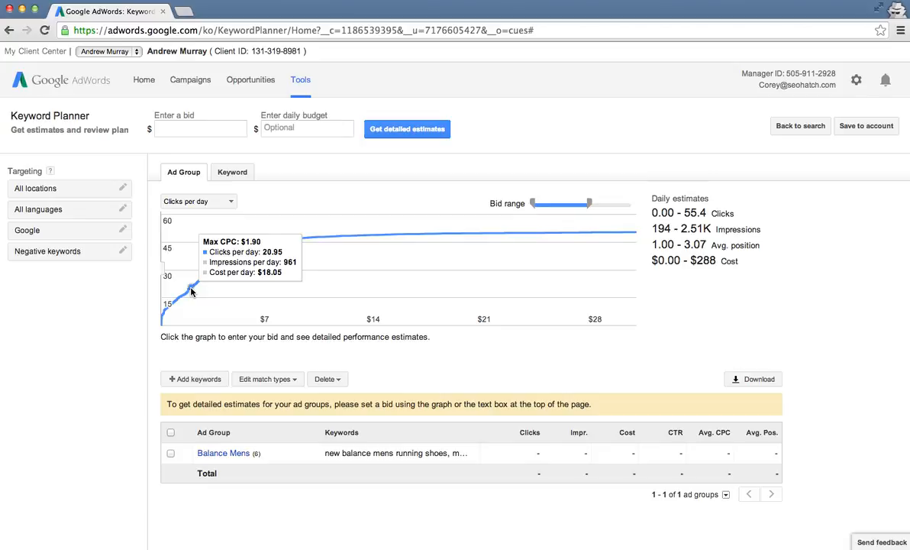
click(272, 128)
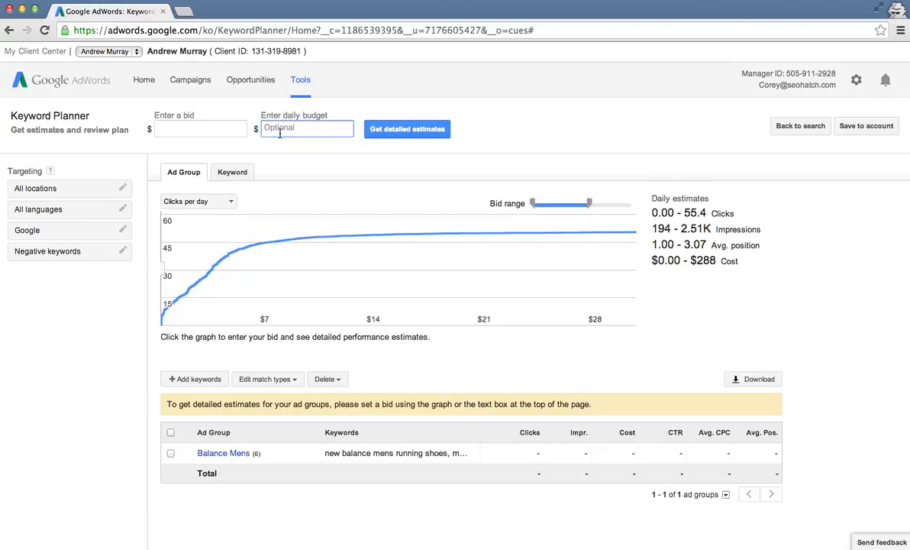
text(30)
click(396, 127)
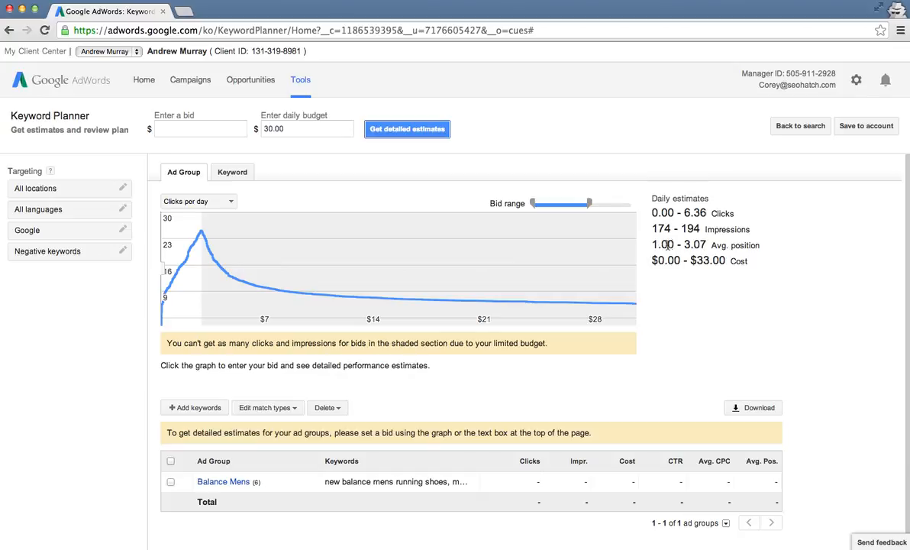
mouse_move(298, 250)
- View the options for saving the plan to the account, and cancel without saving
click(860, 126)
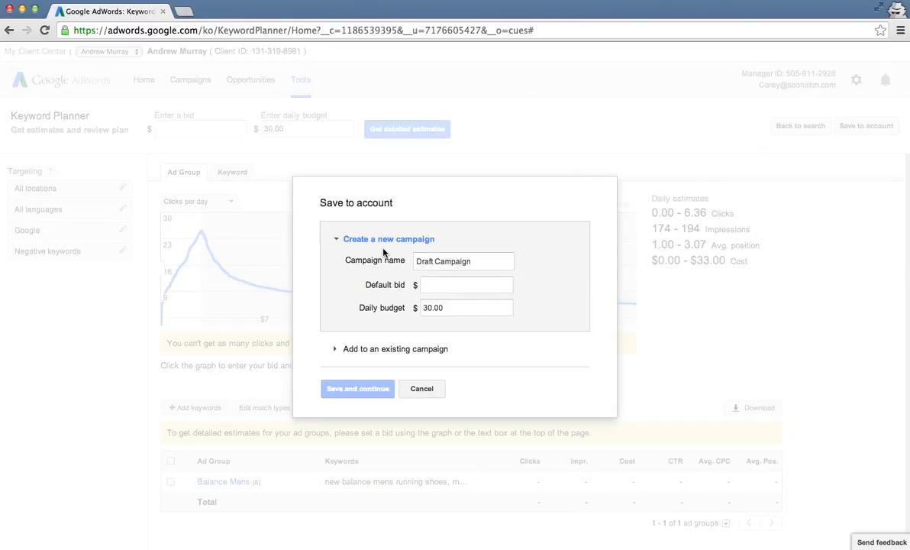
click(414, 389)
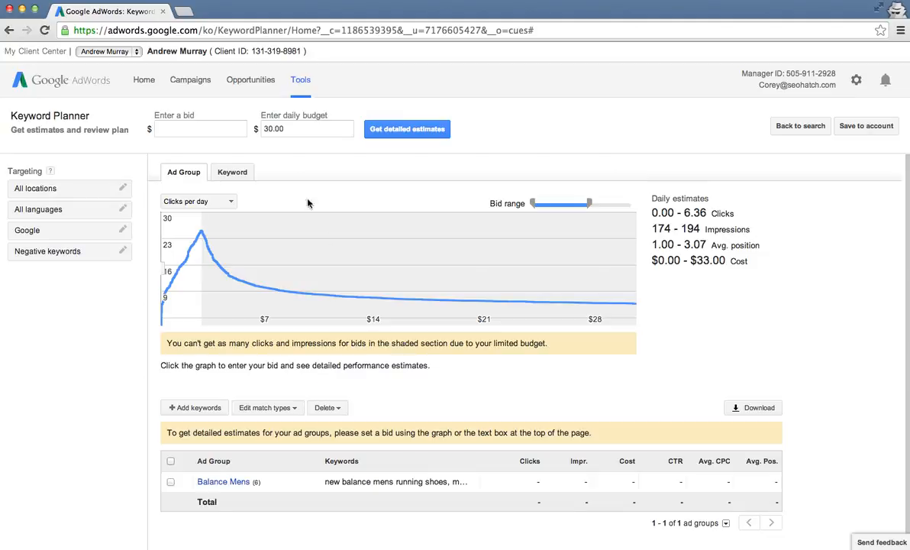
- Reopen Keyword Planner and start over with a new plan instead of resuming the saved one
click(303, 81)
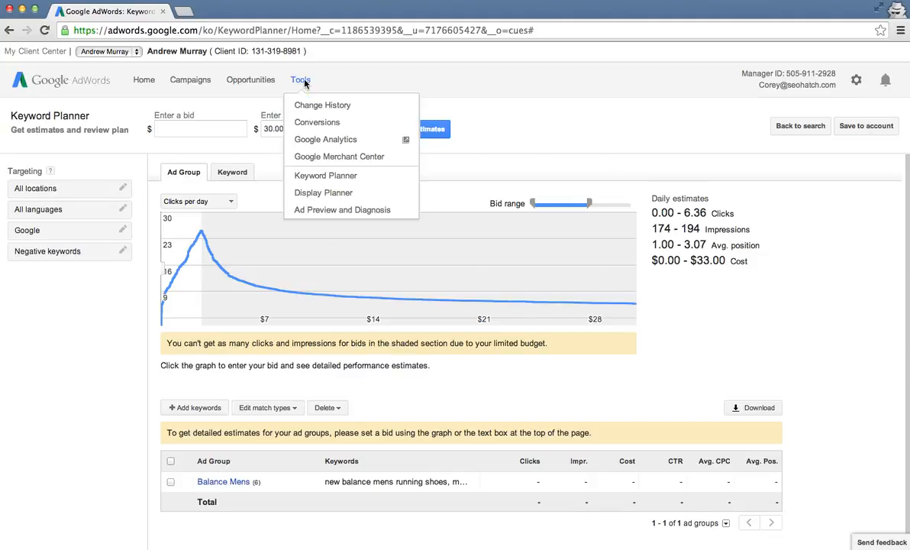
click(332, 185)
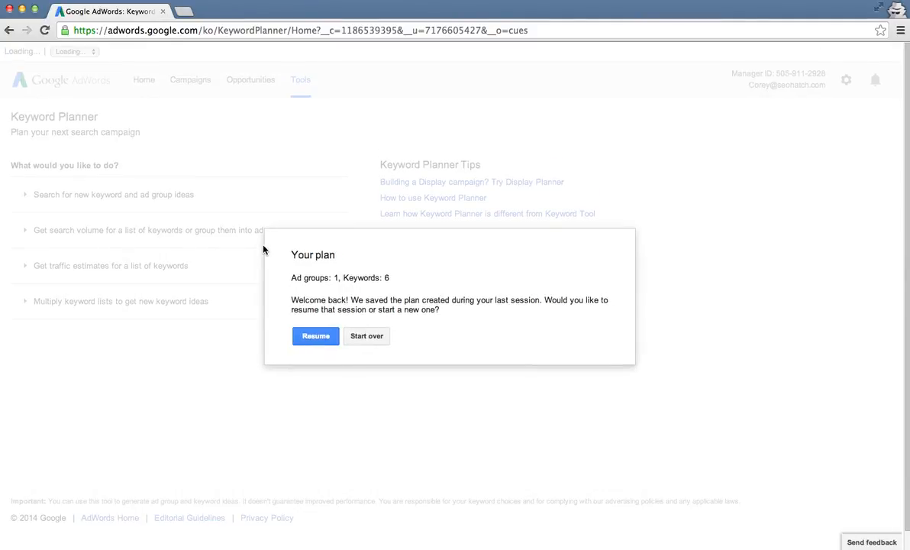
click(358, 338)
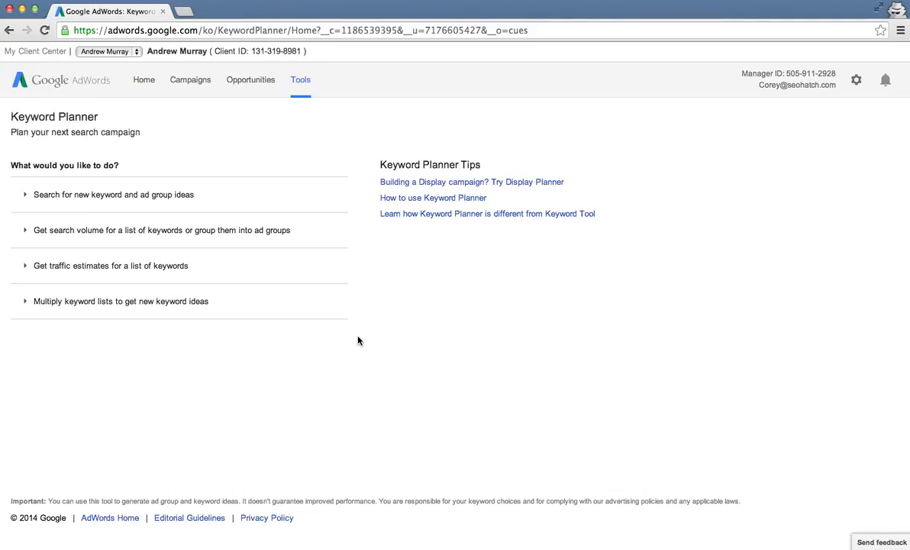
- Get search volume for red nike running shoes, blue nike running shoes, adidas running shoes and new balance running shoes, and open their ad group
click(197, 234)
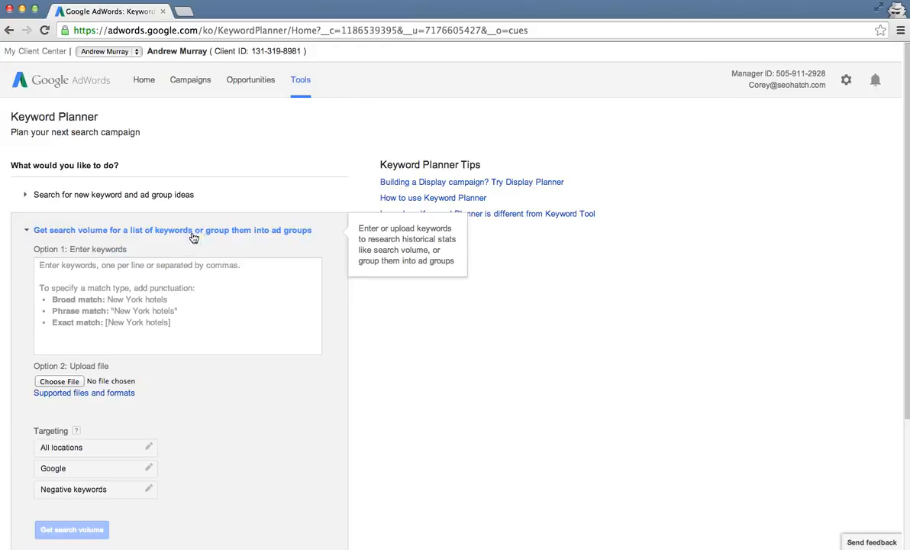
text(red nike running shoes blue nike running shoes adidas running shoes new balance running shoes)
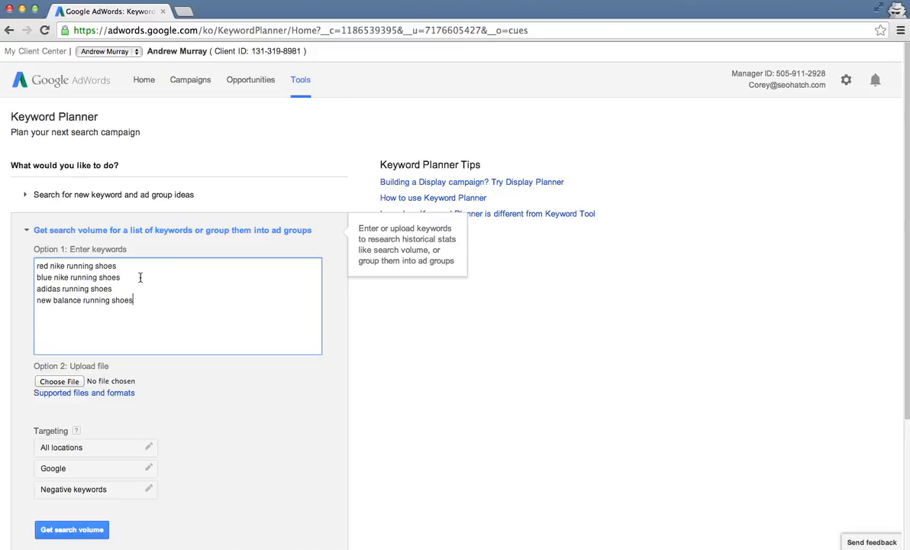
scroll(194, 424, down, 1)
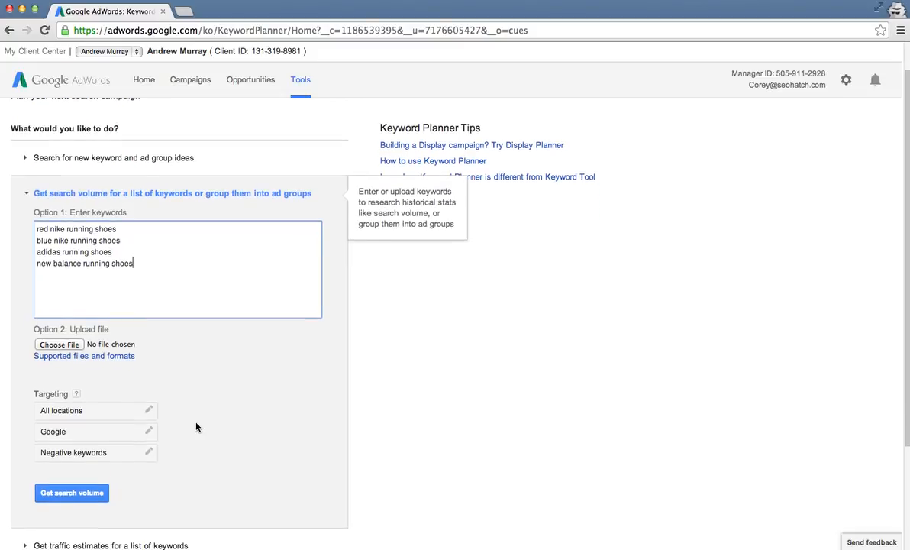
click(57, 497)
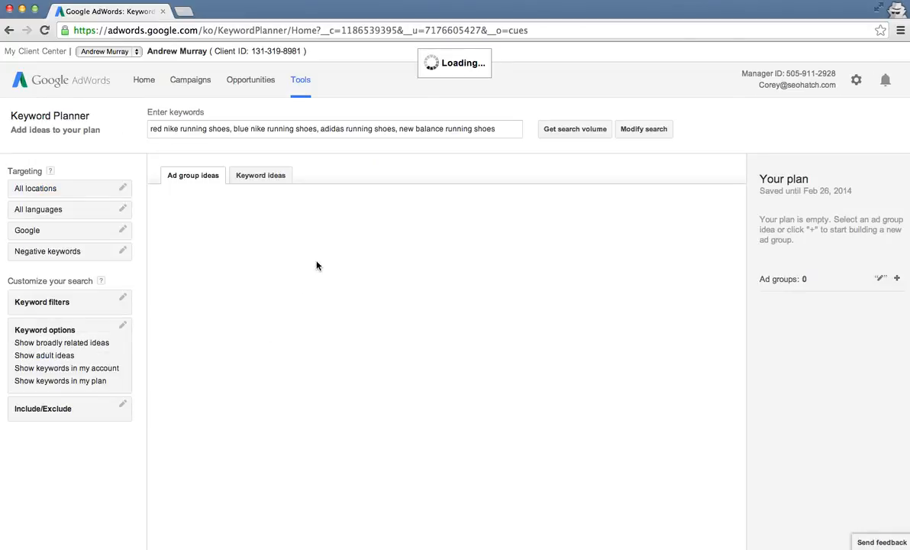
click(244, 230)
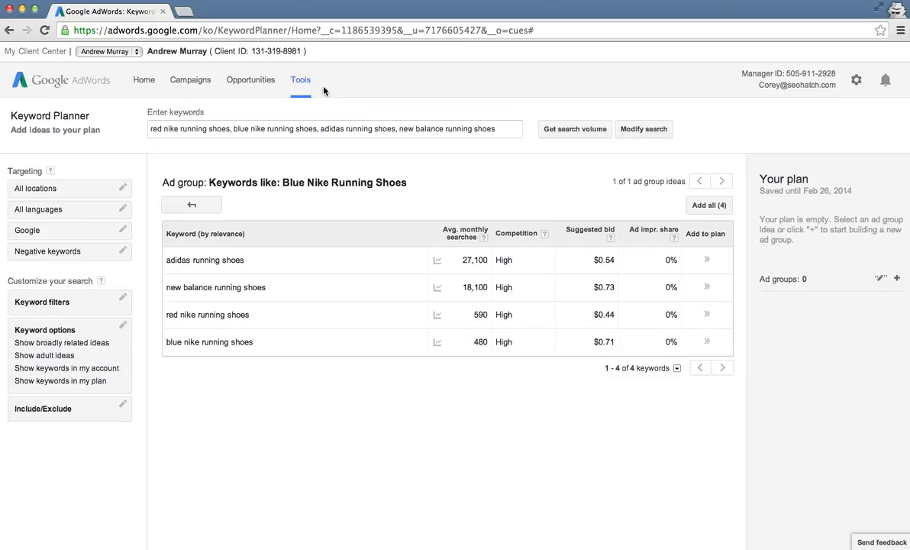
- Return to the Keyword Planner start page from the search volume results
click(301, 83)
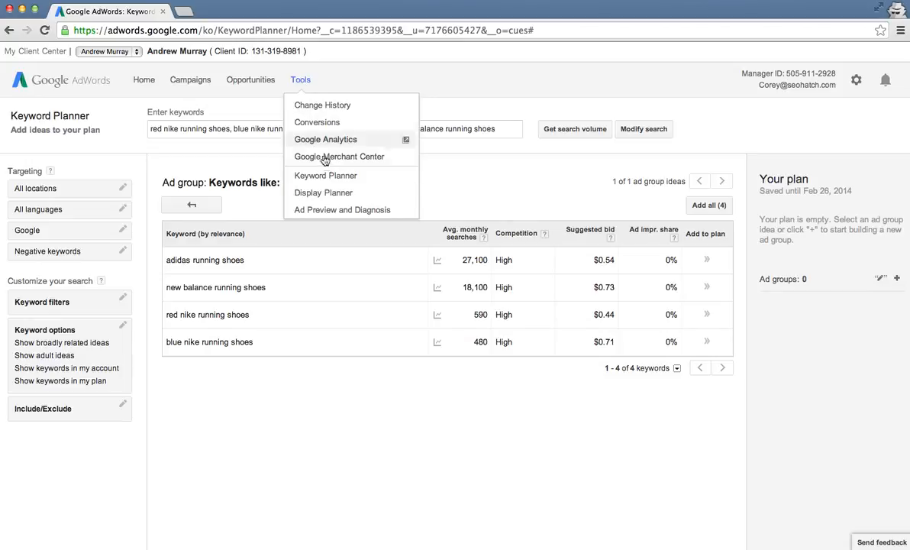
click(333, 183)
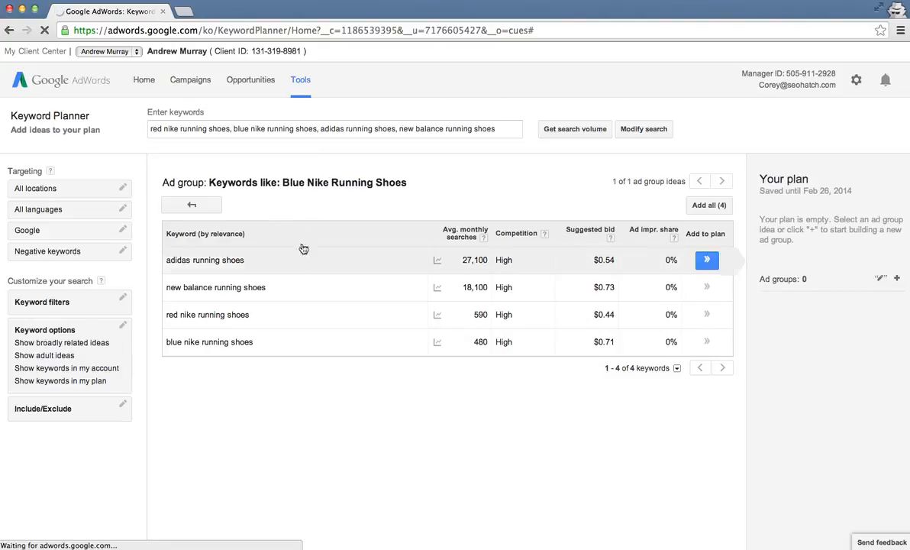
click(300, 86)
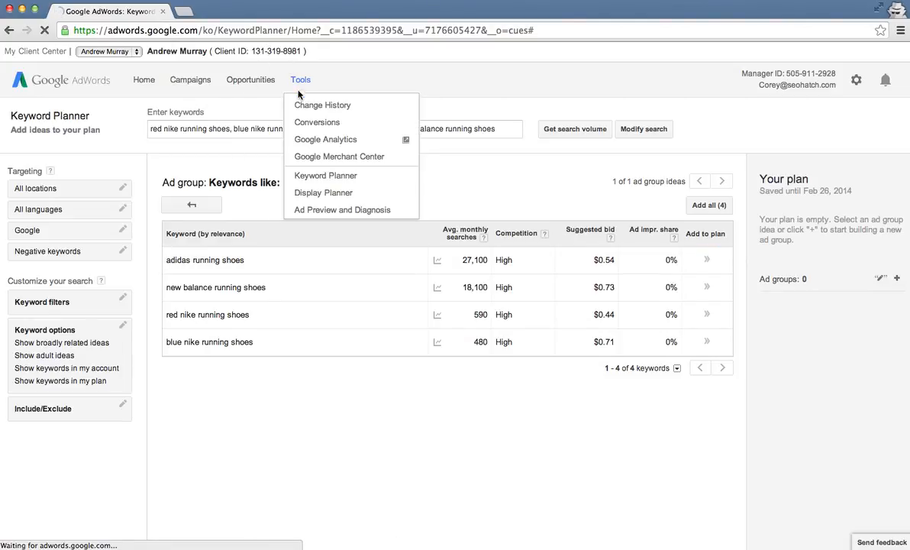
click(324, 180)
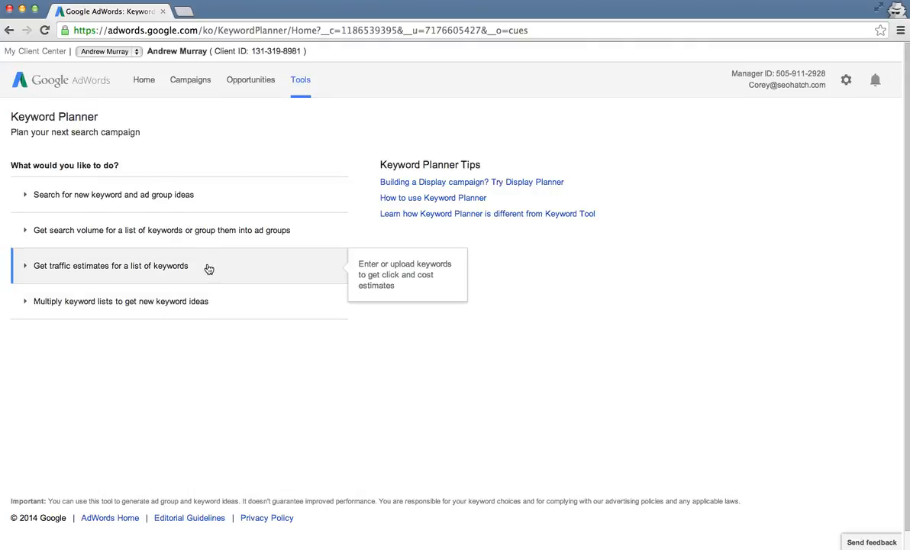
- Examine the keyword entry and targeting options for getting traffic estimates, and collapse that section without entering anything
click(207, 267)
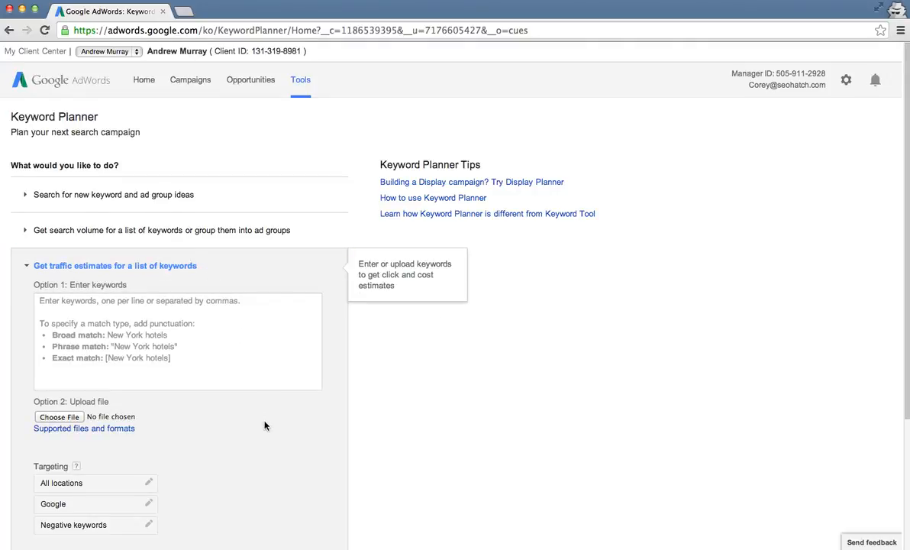
scroll(265, 426, down, 1)
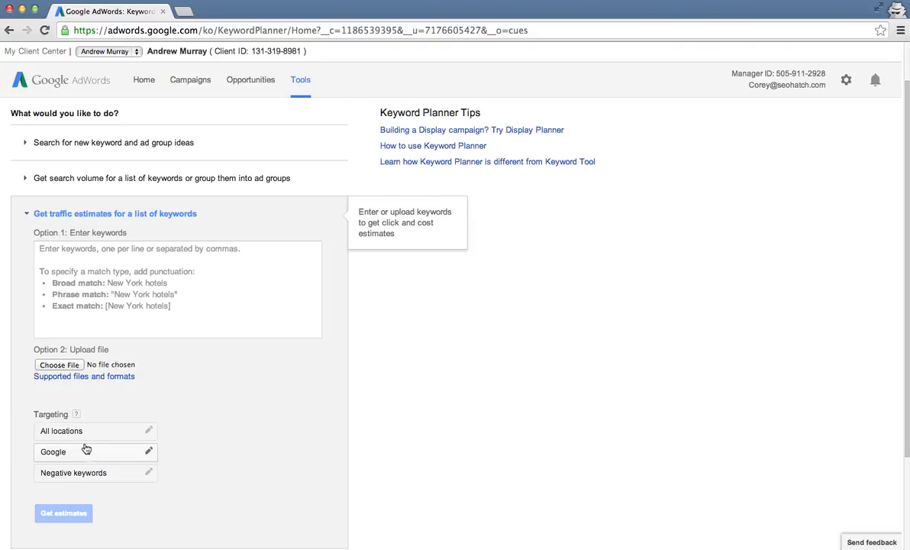
scroll(220, 410, down, 3)
scroll(219, 409, up, 1)
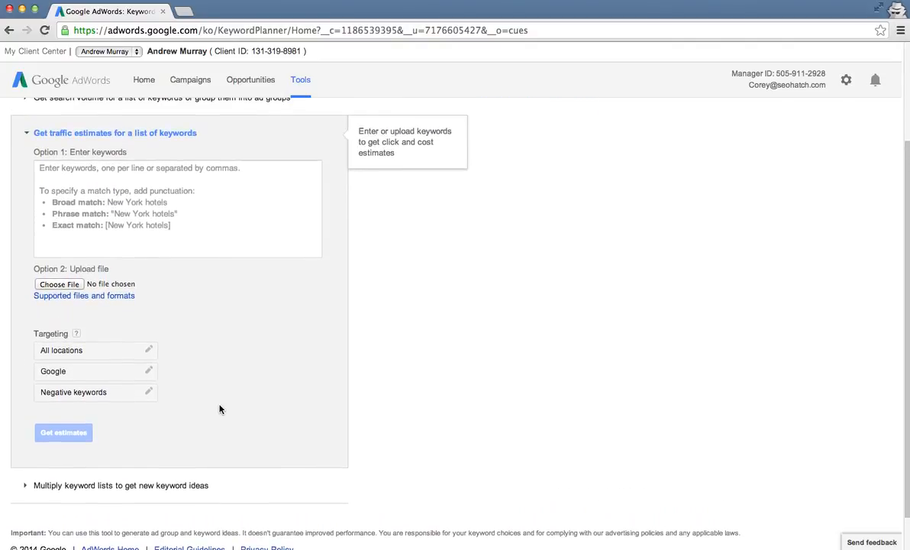
click(118, 135)
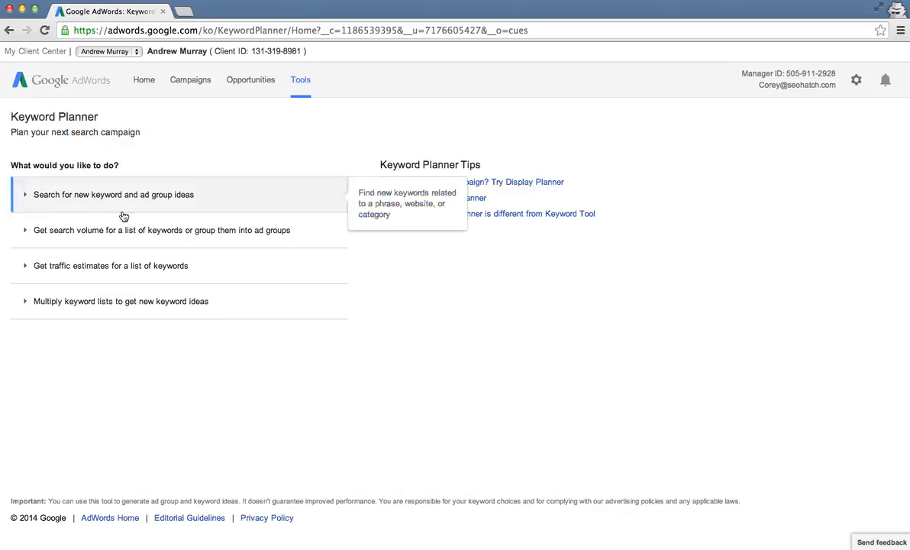
- Start multiplying keyword lists with "running shoes" as the only entry in the first list
click(151, 307)
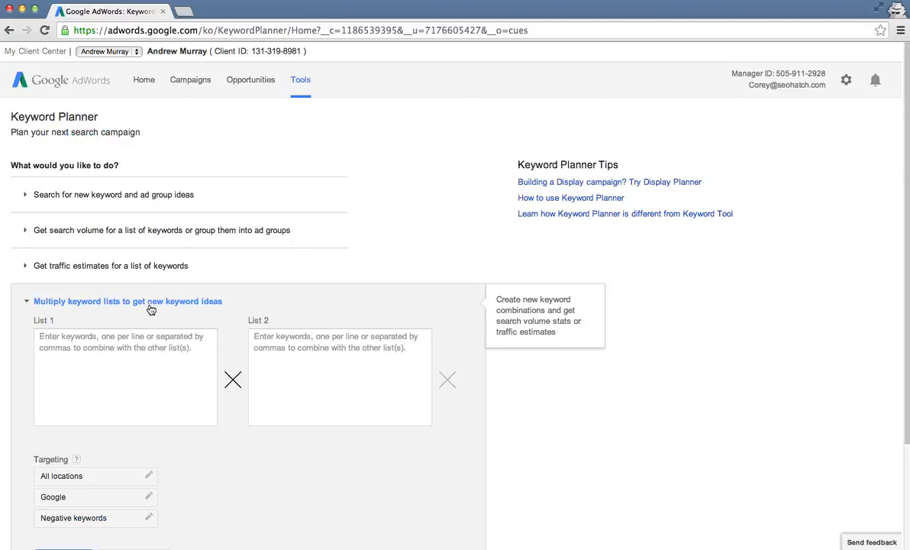
click(112, 355)
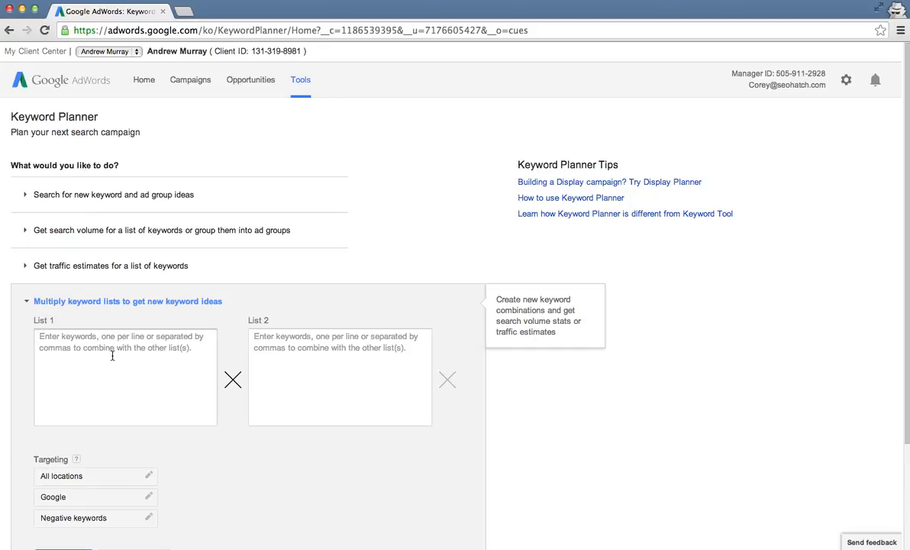
text(running shoes)
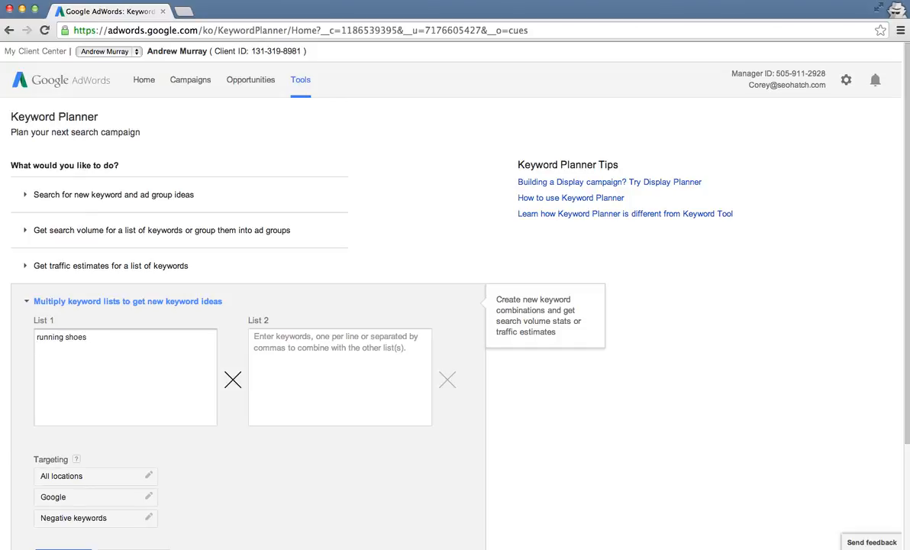
key(Return)
text(c)
key(BackSpace)
key(BackSpace)
key(Return)
text(new)
key(BackSpace)
key(BackSpace)
key(BackSpace)
- Fill the second list with blue, red yellow, new balance, nike and adidas on separate lines, and add "cross training" to the first list
key(Tab)
text(blue r)
key(BackSpace)
key(BackSpace)
key(Return)
text(red yellow)
key(Return)
text(new balence)
key(BackSpace)
key(BackSpace)
key(BackSpace)
key(BackSpace)
key(BackSpace)
text(ance)
key(Return)
text(nike)
key(Return)
text(adia)
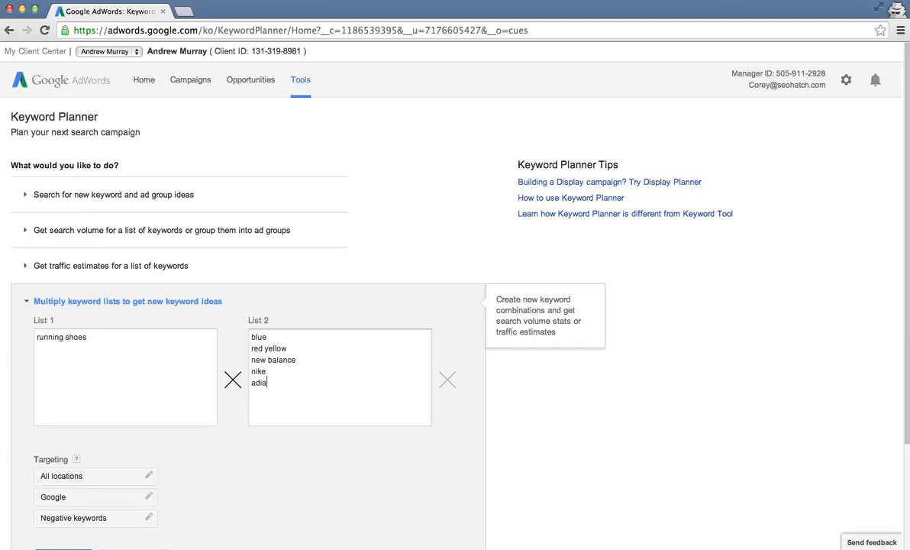
text(das)
key(Return)
click(267, 383)
key(BackSpace)
click(117, 349)
text(cross training)
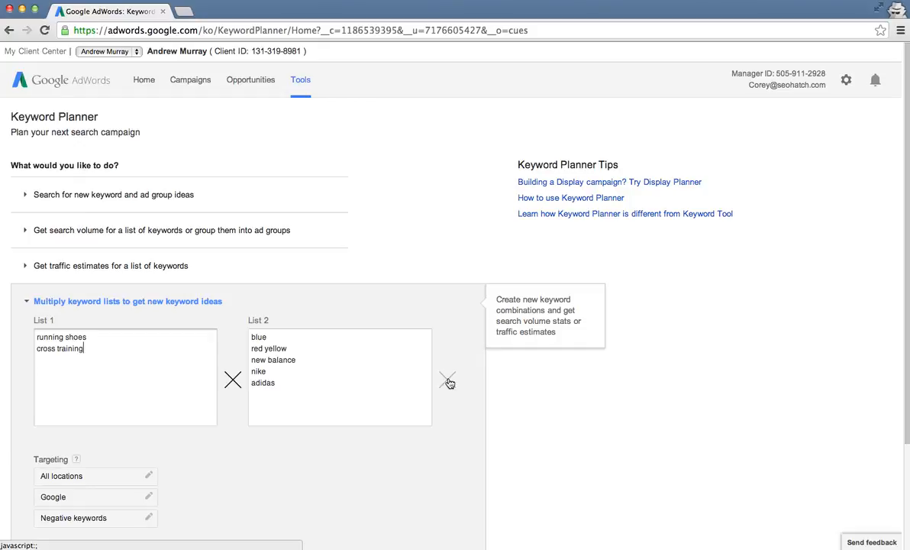
- Get estimates for the multiplied keywords, and view the keyword combinations in the "running shoes blue" ad group before returning to the ad group overview
scroll(401, 453, down, 3)
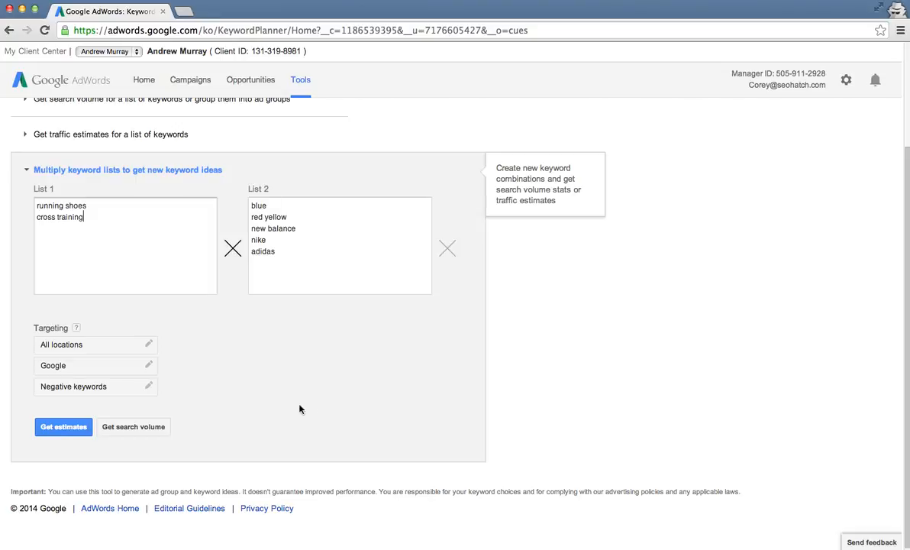
click(64, 428)
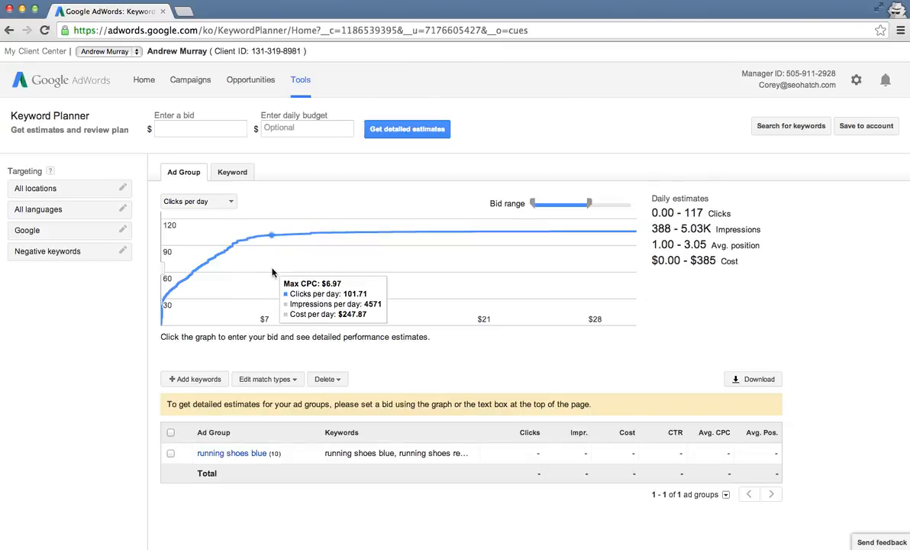
click(252, 456)
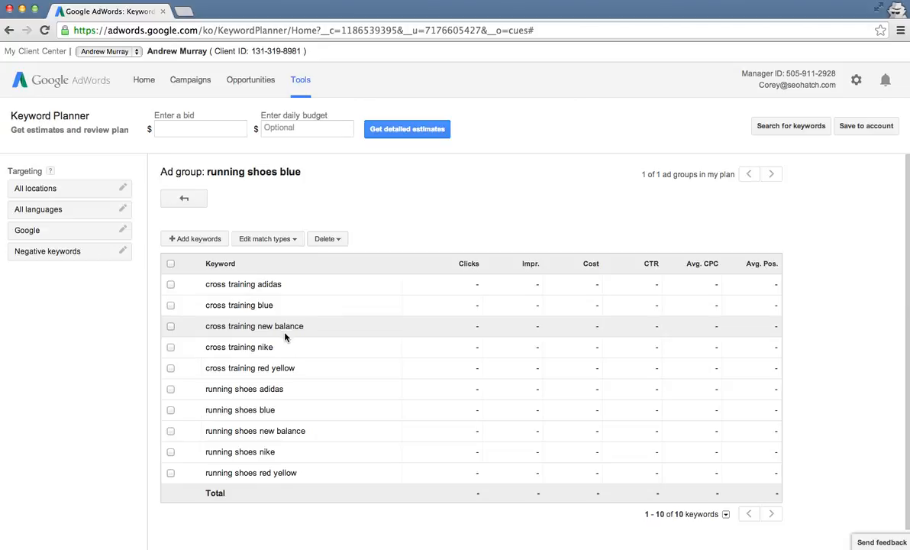
click(185, 200)
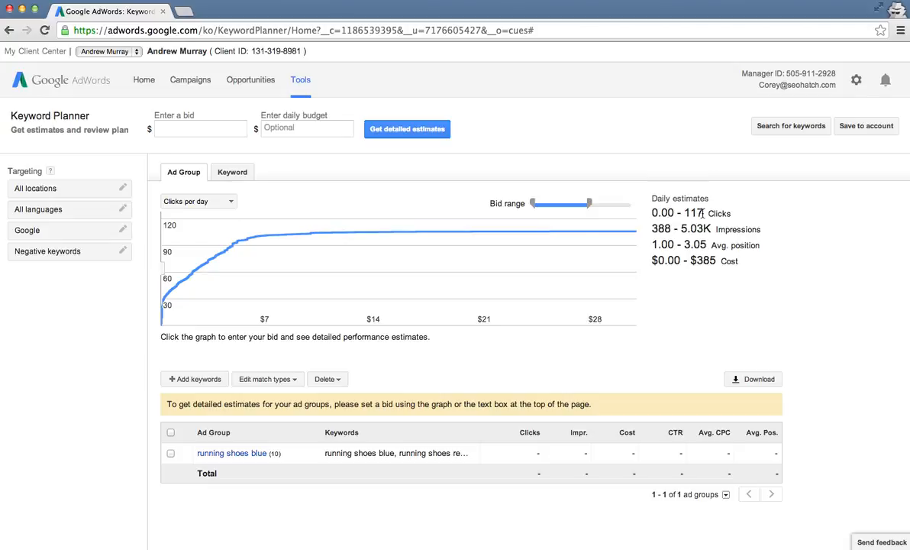
- Get detailed estimates for the plan with a bid of $2 and a daily budget of $200
click(207, 127)
text(2)
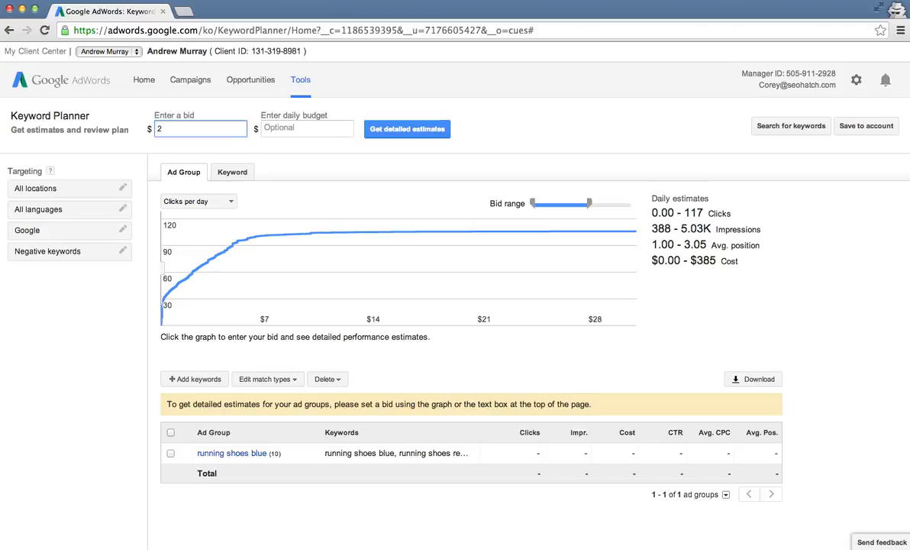
key(Tab)
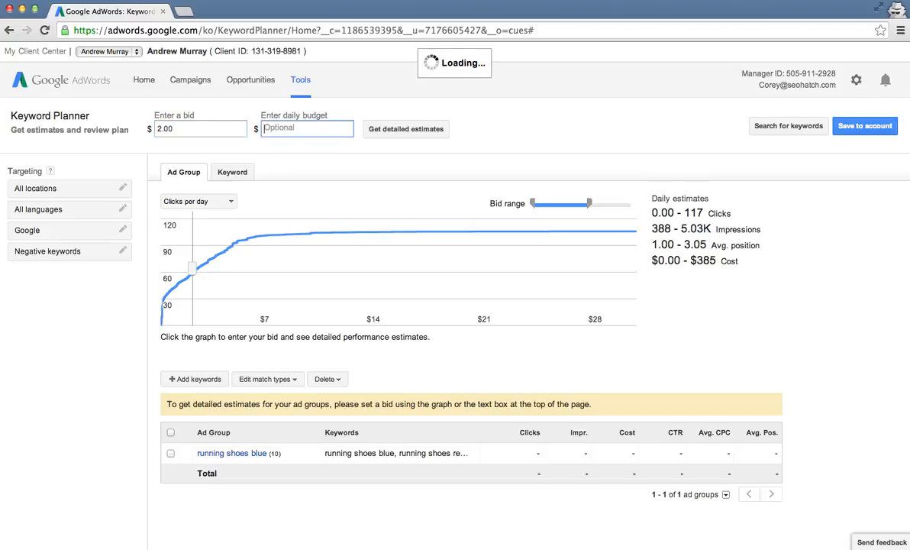
text(200)
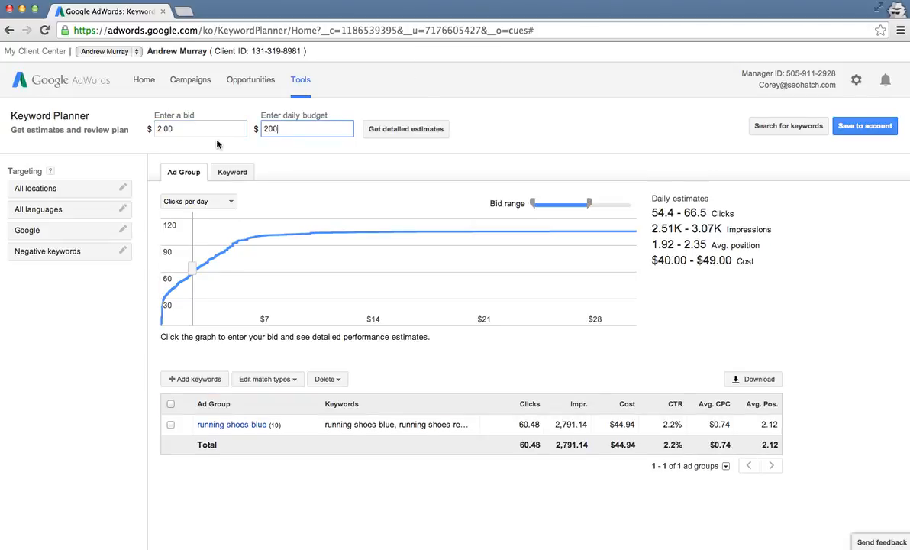
click(406, 129)
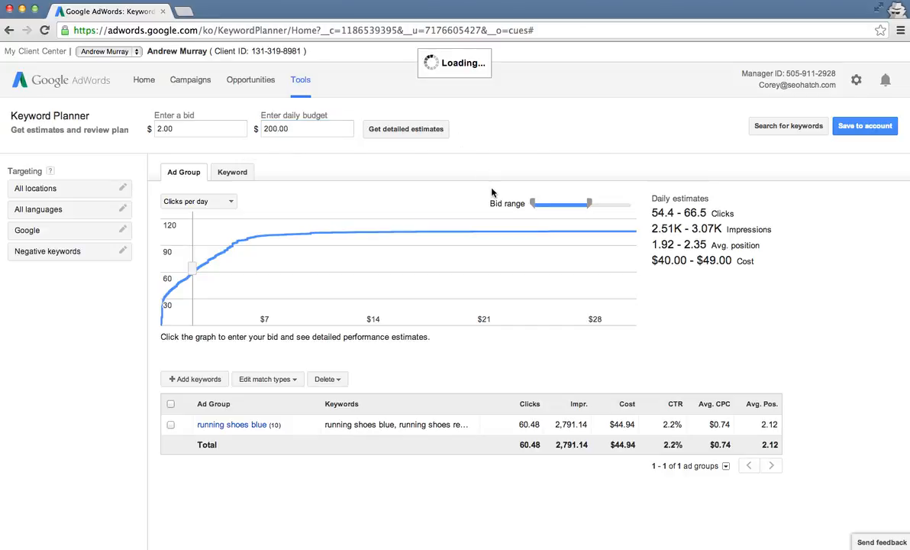